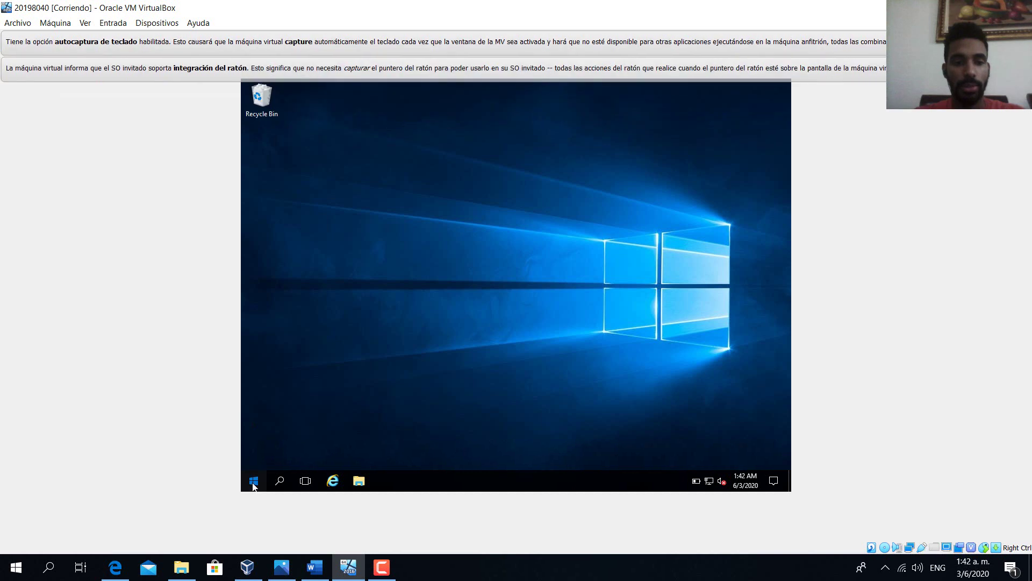
# Open Server Manager and start the Add Roles and Features wizard
pyautogui.click(253, 482)
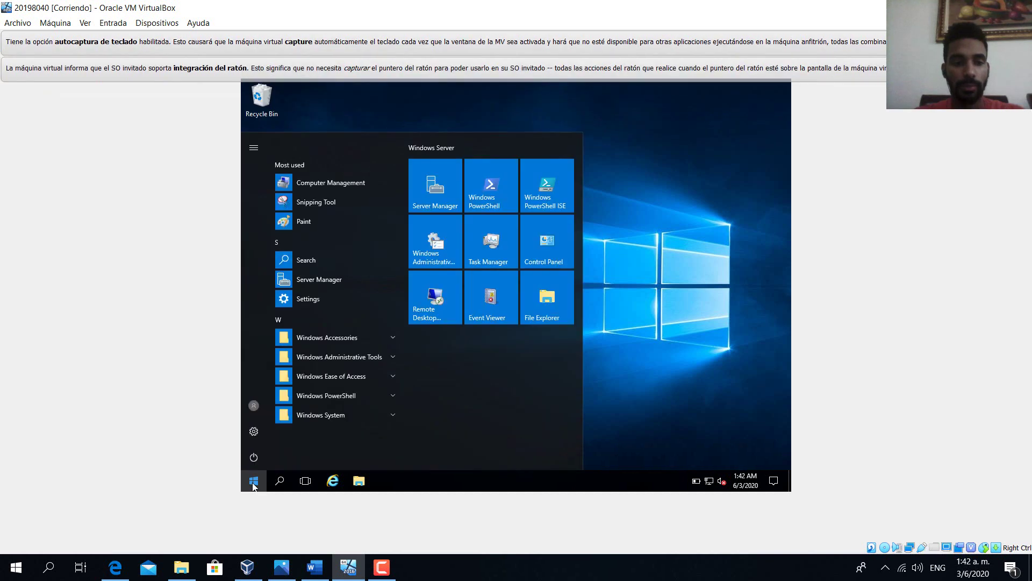
pyautogui.click(444, 200)
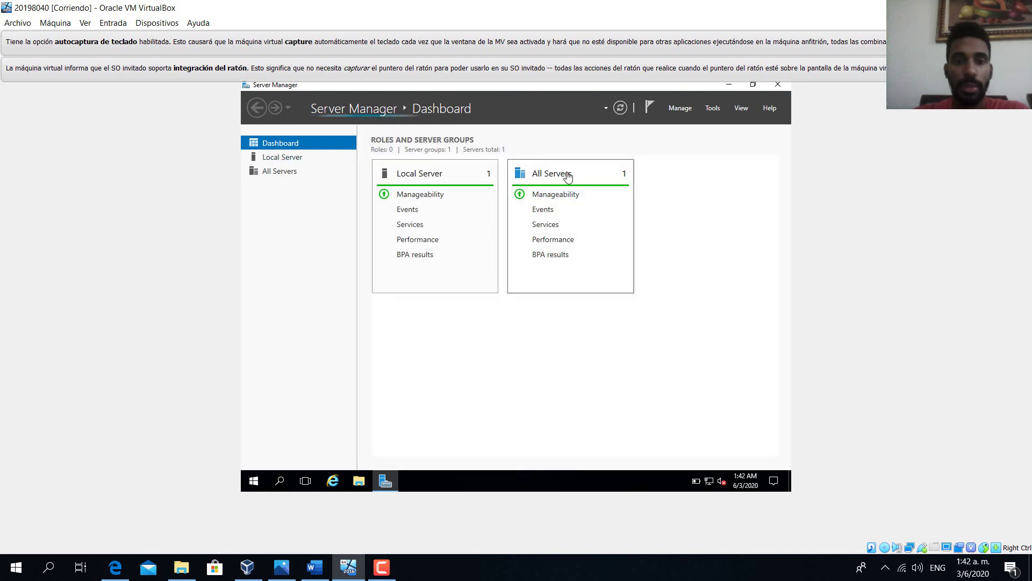
pyautogui.click(679, 108)
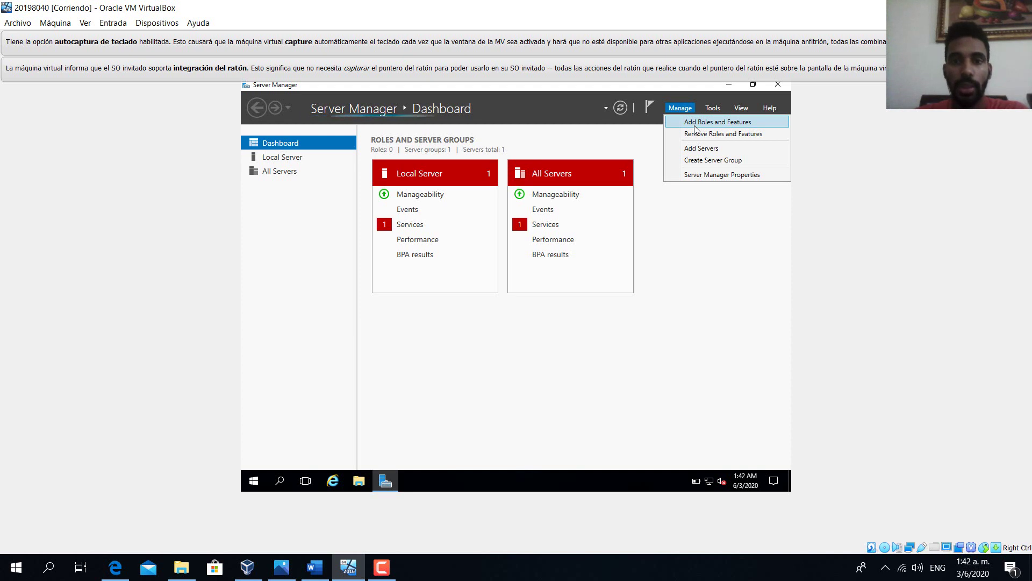
pyautogui.click(695, 124)
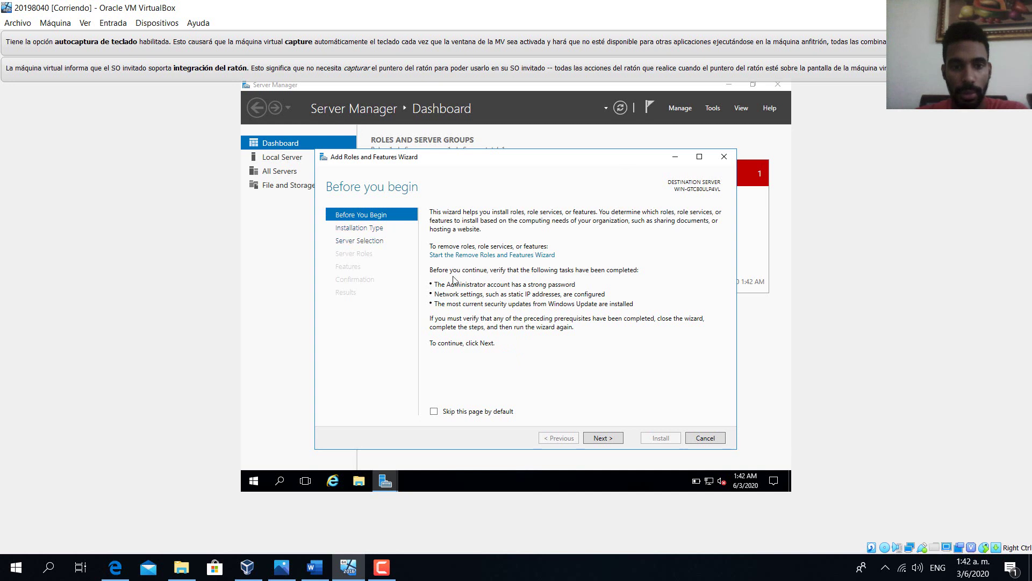
# Proceed with a role-based or feature-based installation on the server from the server pool, adding no roles, up to the feature selection
pyautogui.click(605, 439)
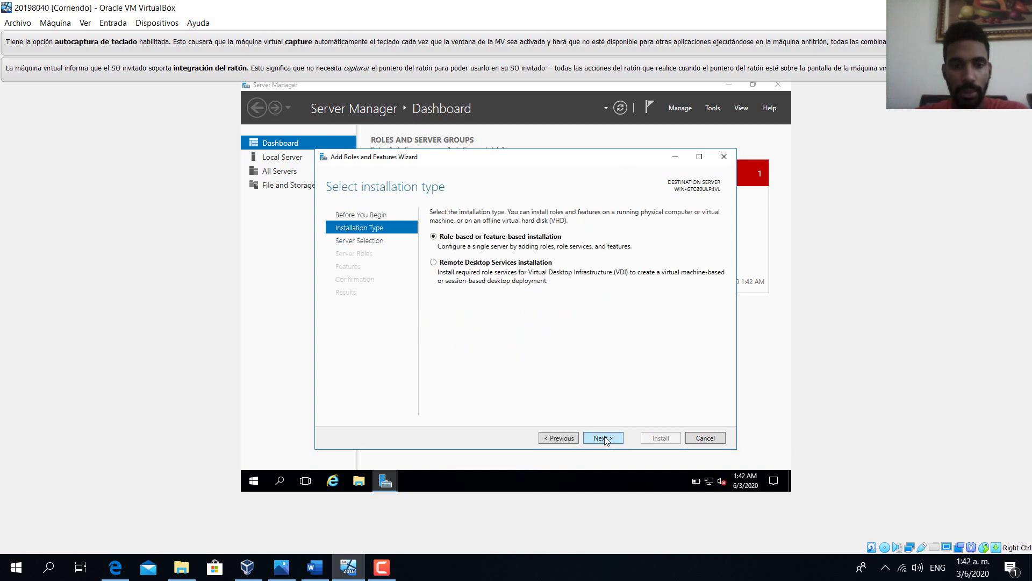
pyautogui.click(603, 438)
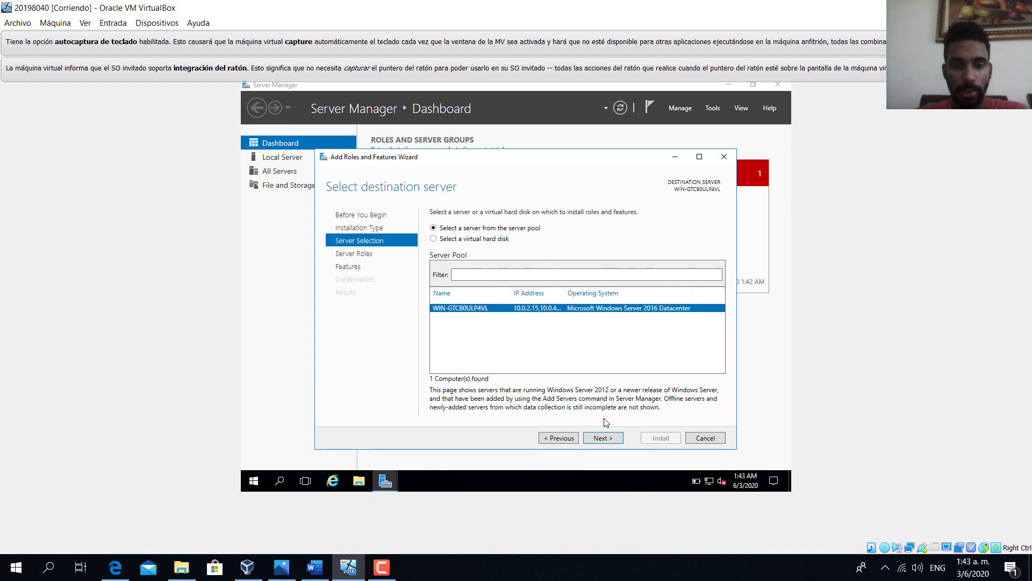
pyautogui.click(605, 437)
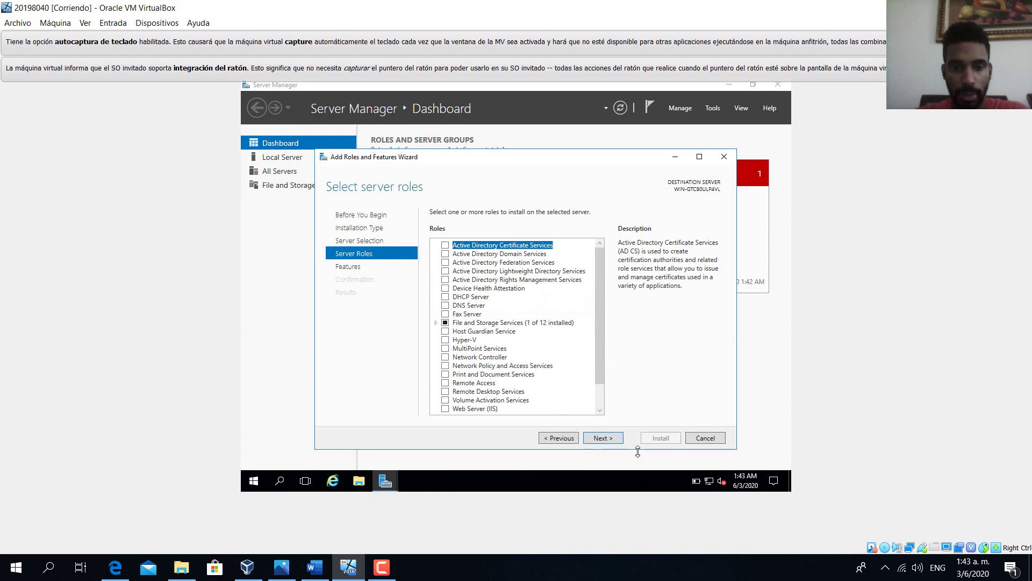
pyautogui.click(598, 437)
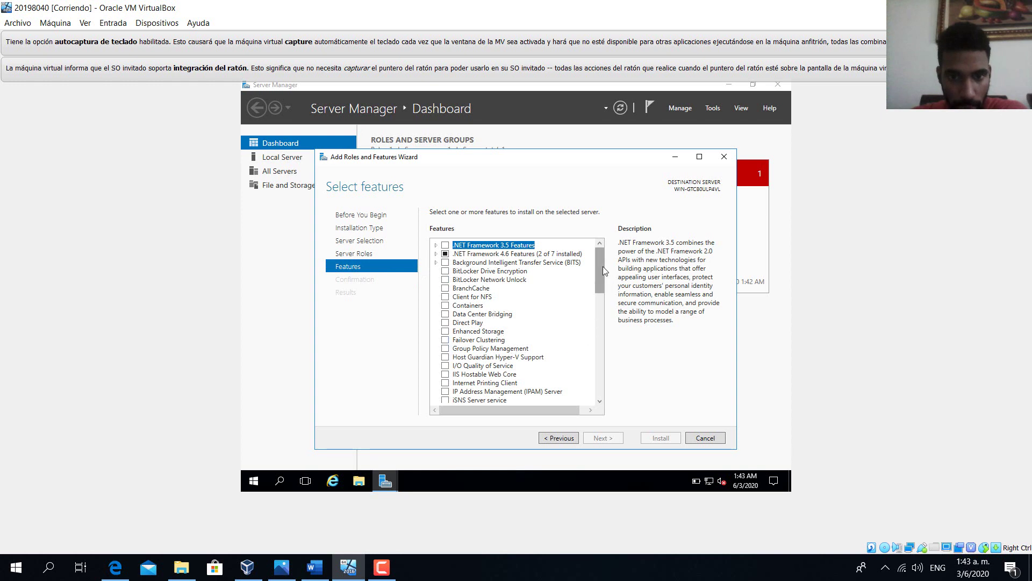
# Select the Multipath I/O feature and install it without enabling the automatic restart
pyautogui.moveTo(602, 266); pyautogui.dragTo(598, 295)
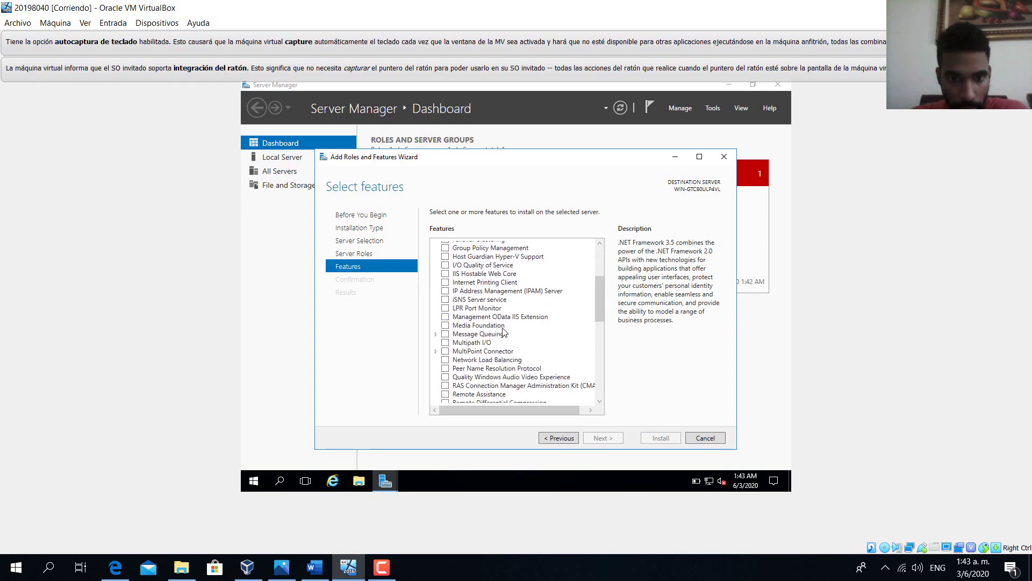
pyautogui.click(445, 343)
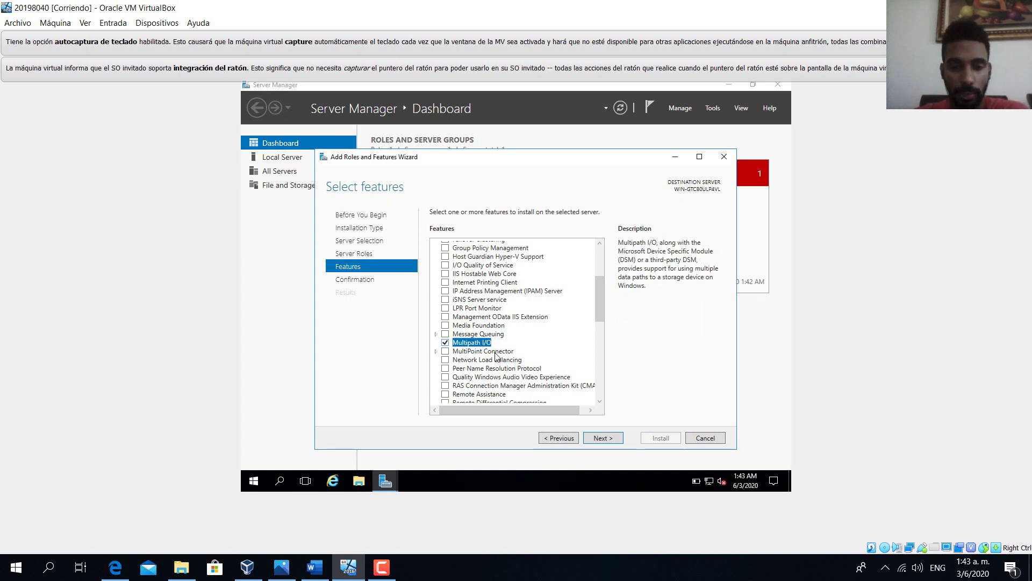
pyautogui.click(603, 438)
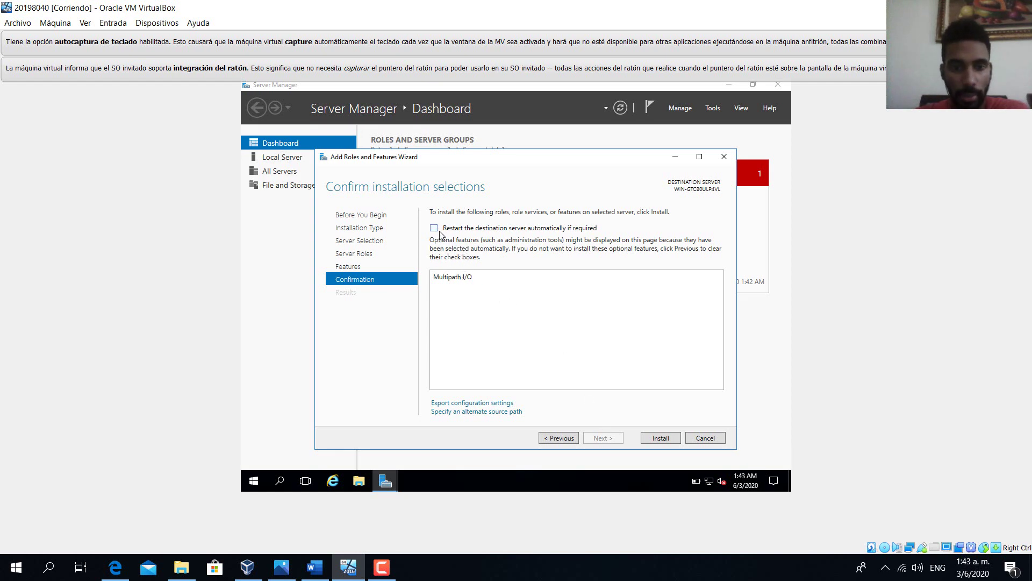
pyautogui.click(657, 439)
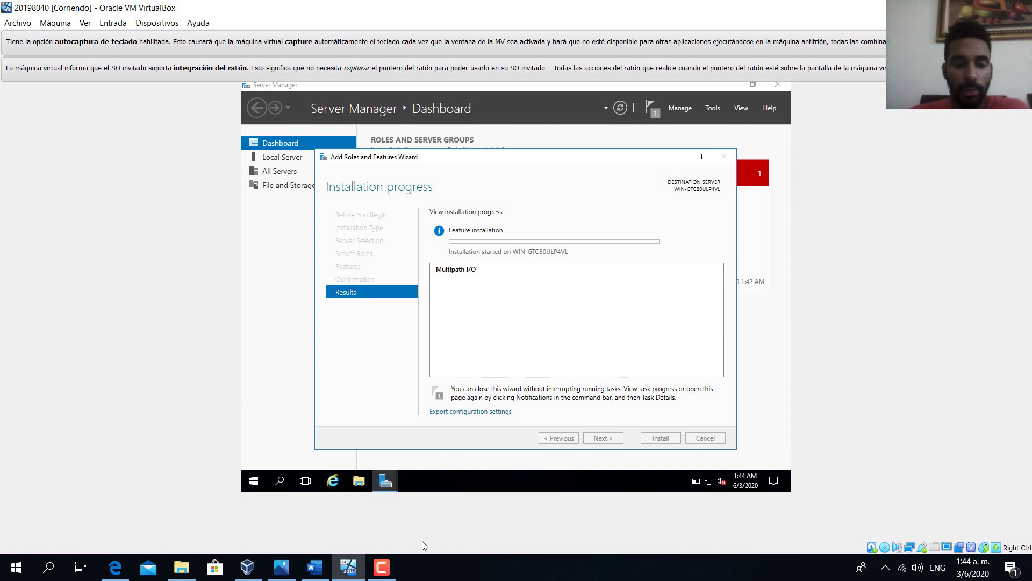
pyautogui.click(382, 567)
pyautogui.click(925, 535)
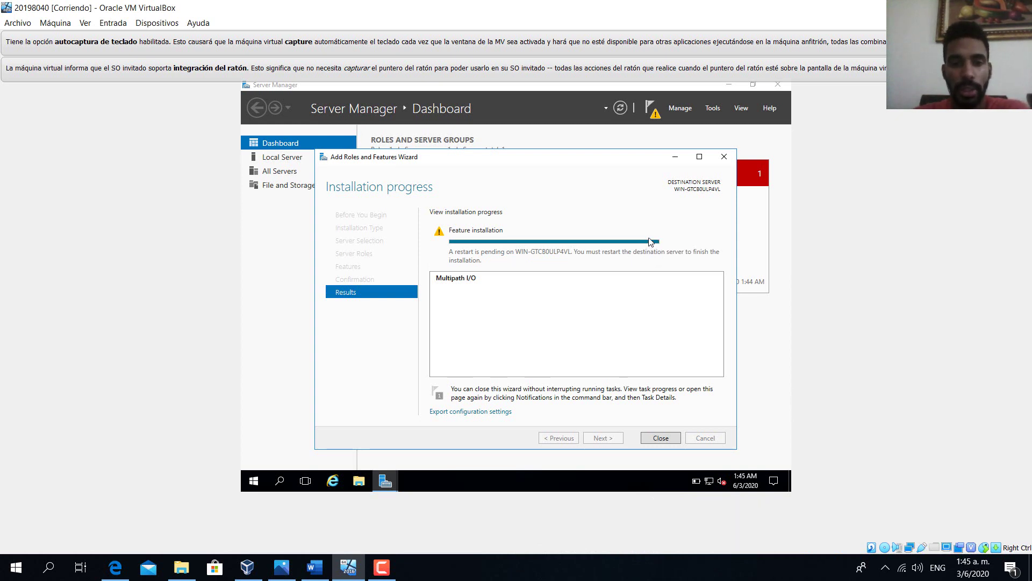
# Close the finished installation wizard and check the list of available Server Manager tools for MPIO
pyautogui.click(655, 111)
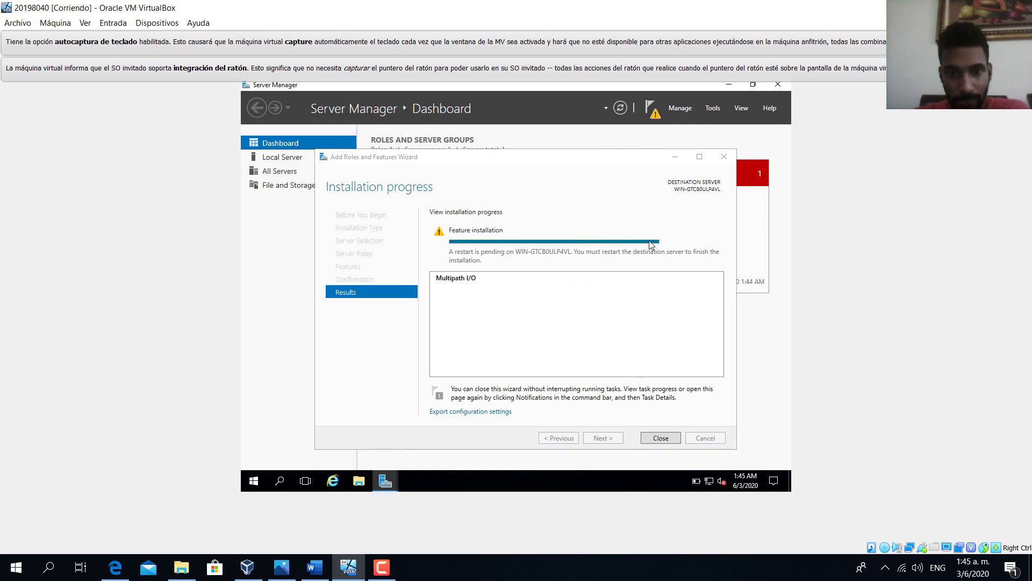
pyautogui.click(660, 438)
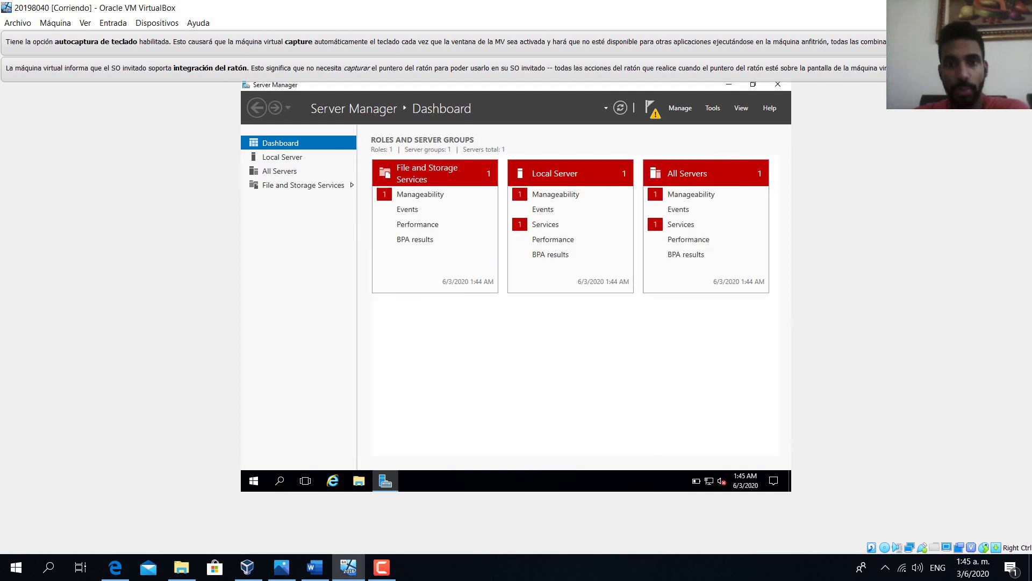
pyautogui.click(714, 108)
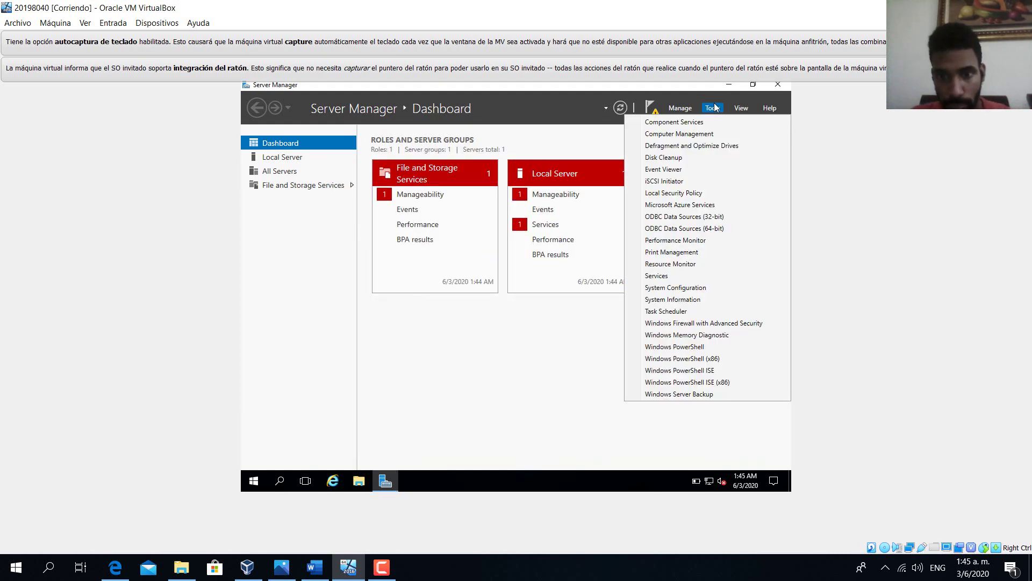
pyautogui.click(714, 108)
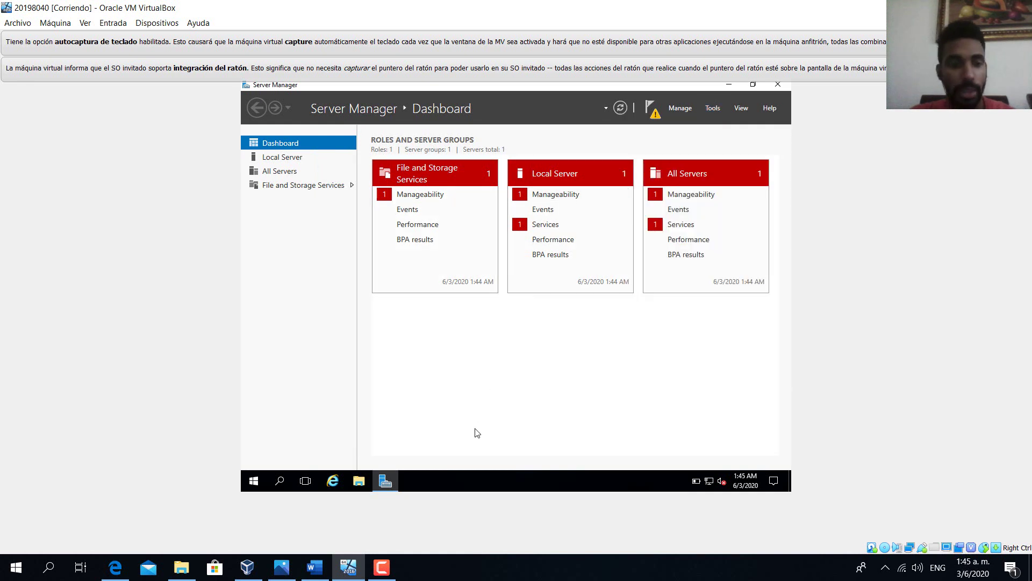
# Restart the virtual server, giving Application: Maintenance (Planned) as the reason
pyautogui.click(255, 481)
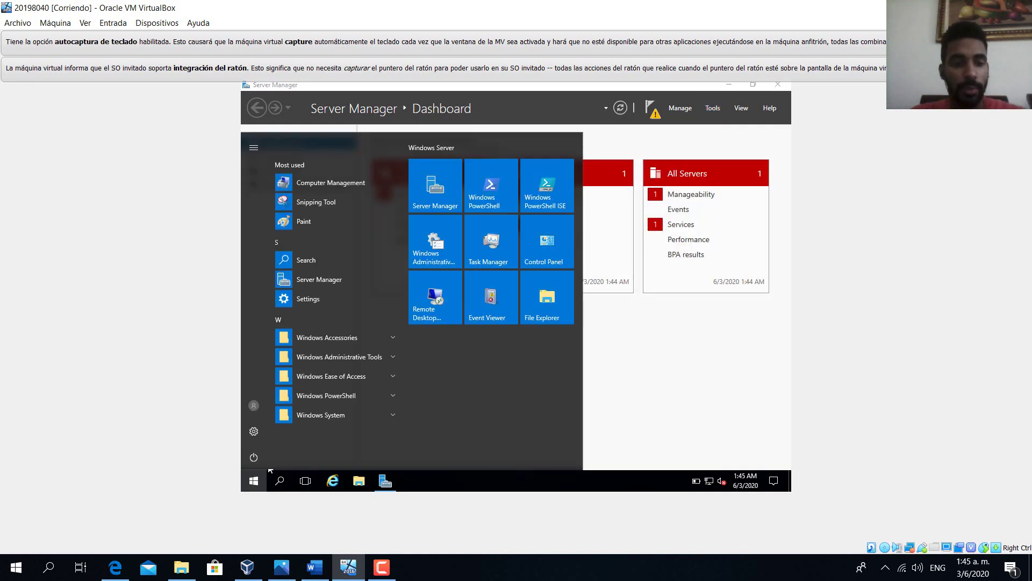
pyautogui.click(259, 460)
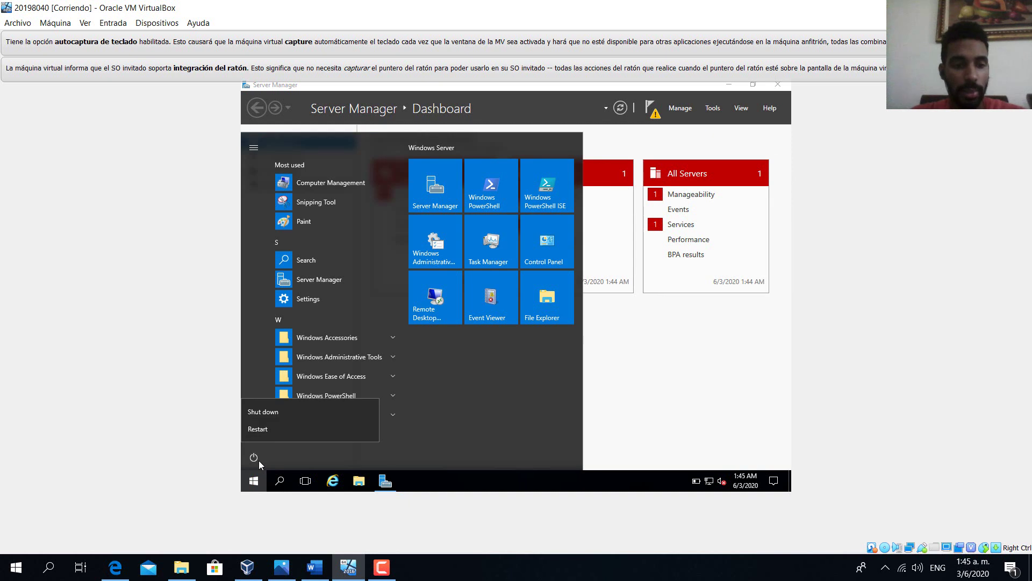
pyautogui.click(259, 432)
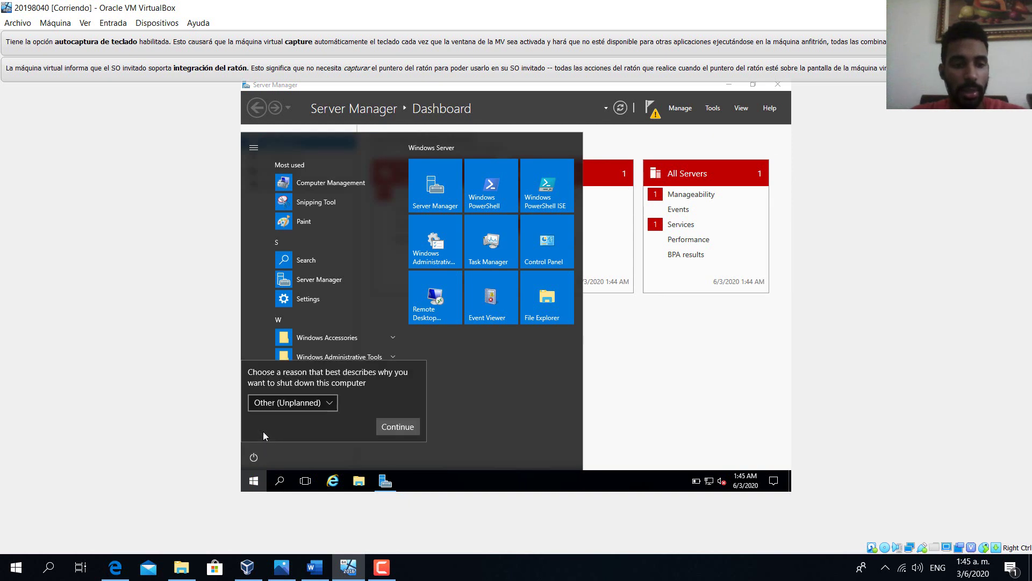
pyautogui.click(331, 403)
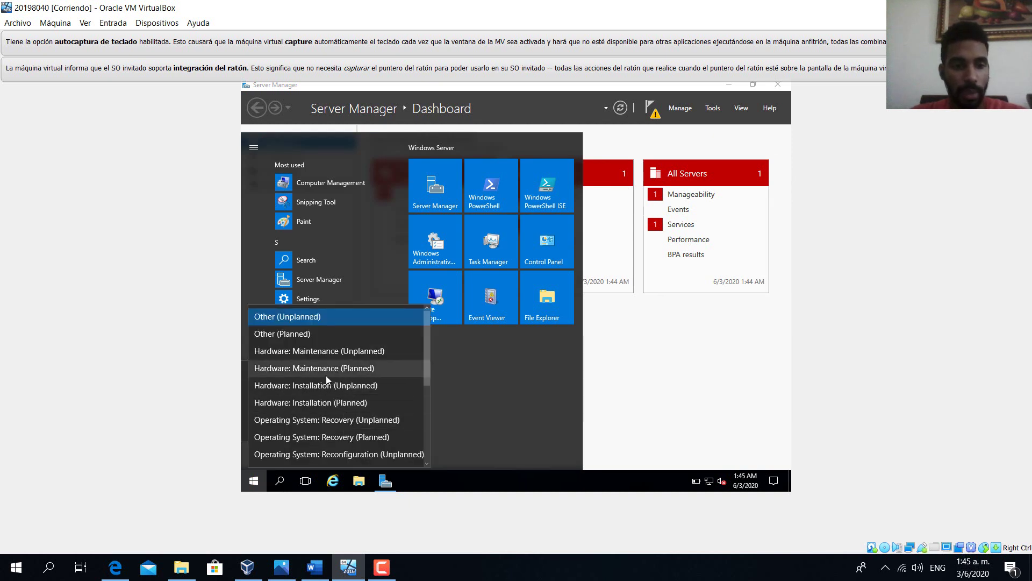
pyautogui.scroll(-3, 323, 387)
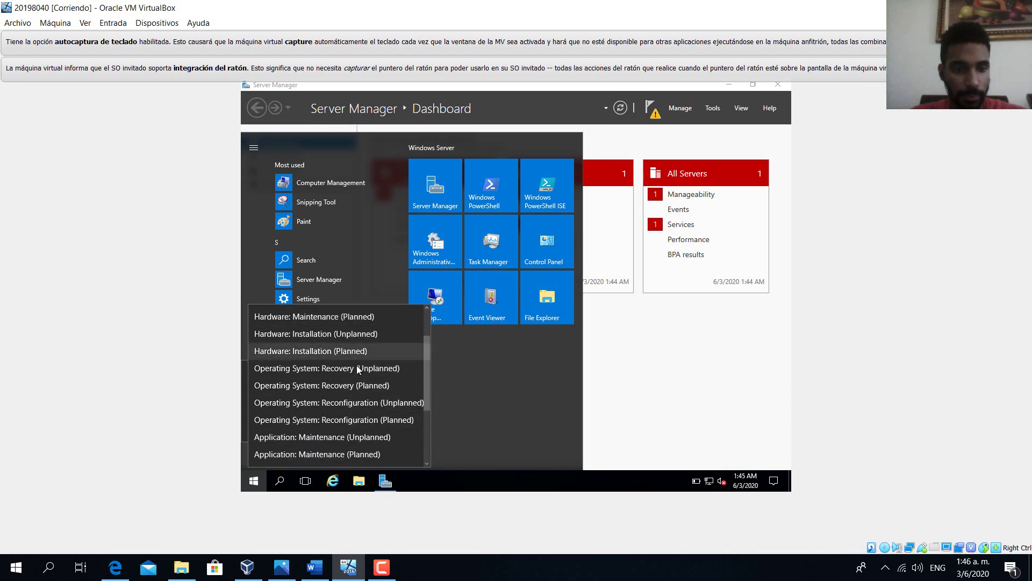
pyautogui.scroll(3, 357, 368)
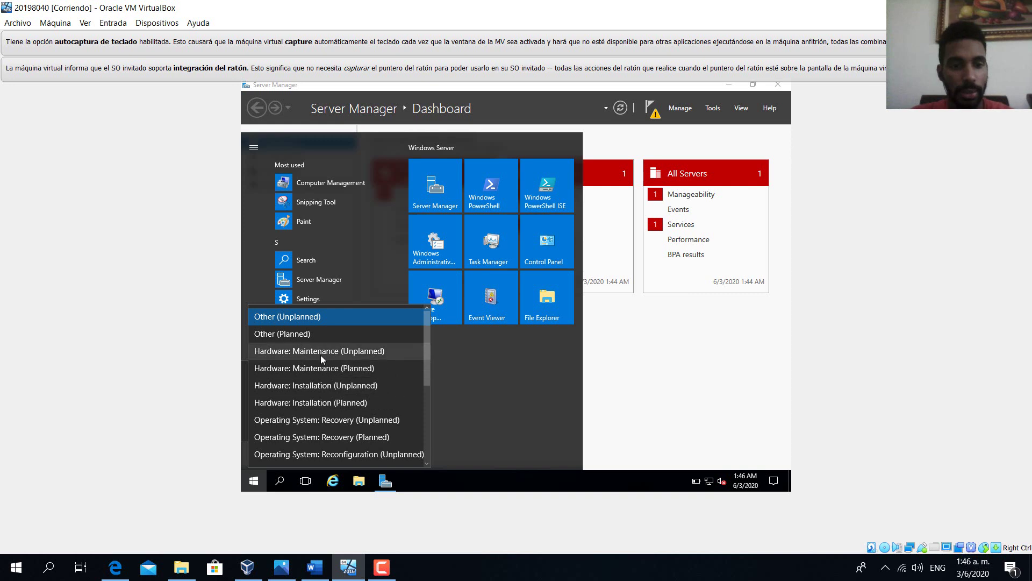
pyautogui.click(423, 356)
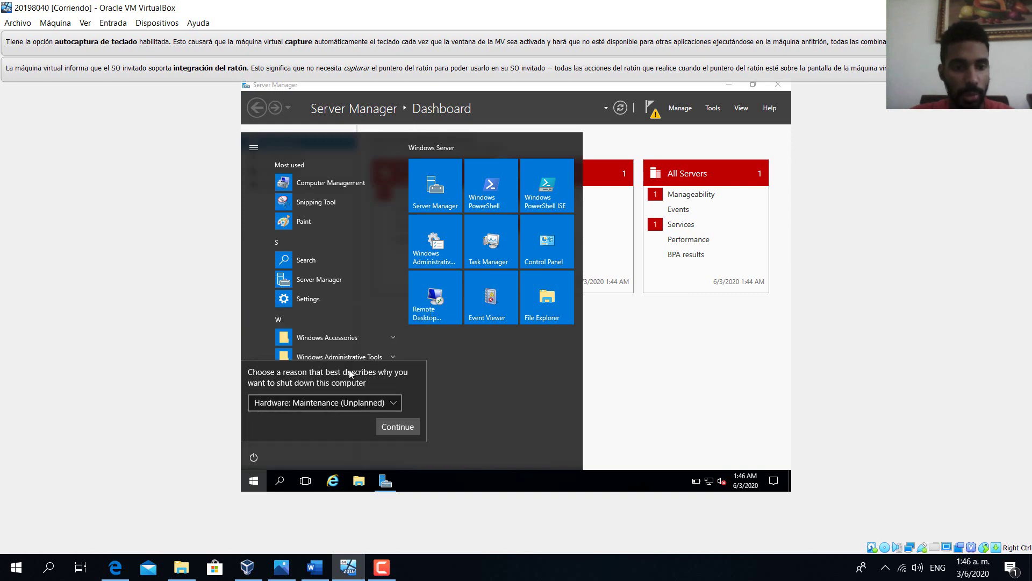
pyautogui.click(392, 403)
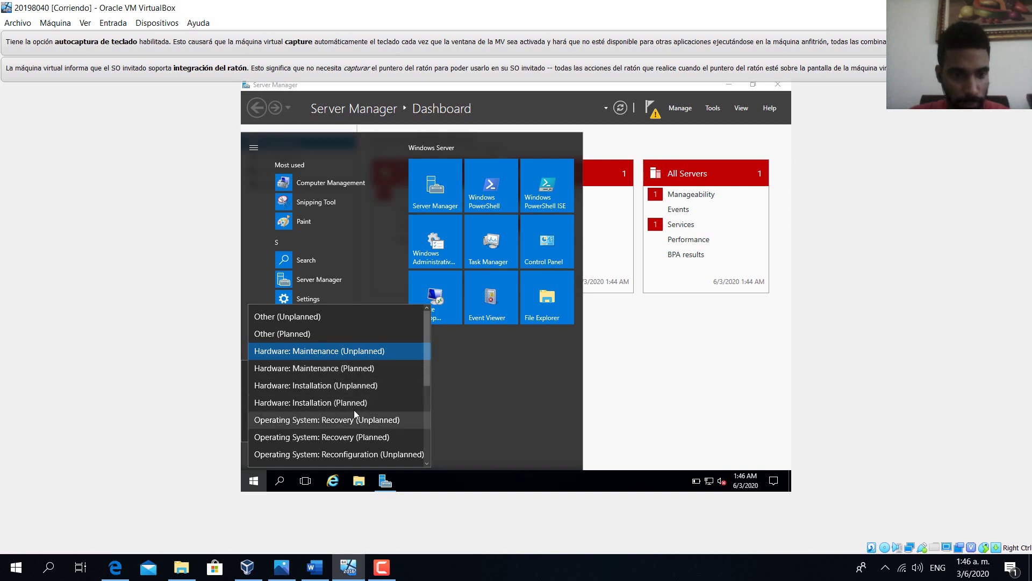
pyautogui.scroll(-3, 354, 412)
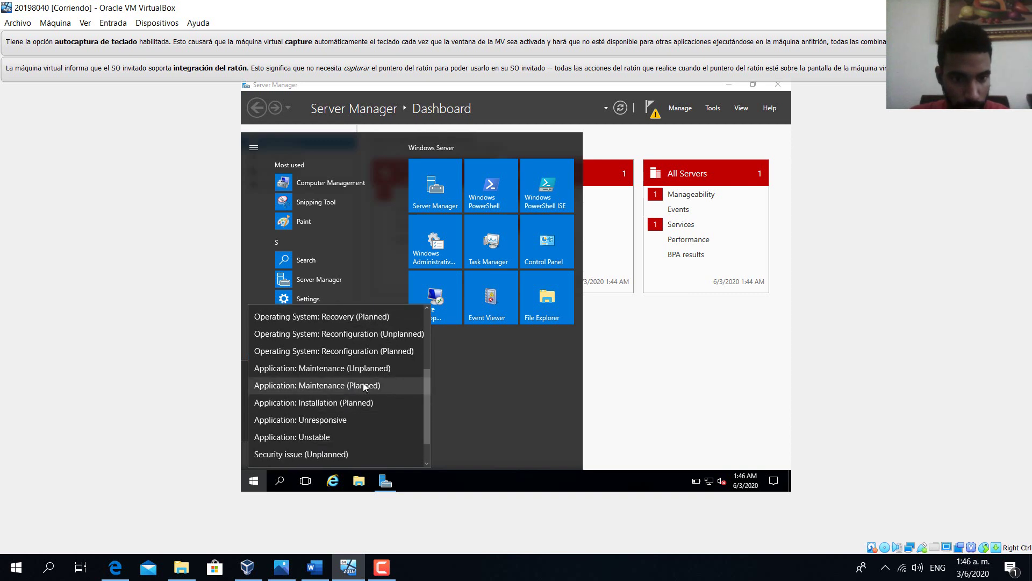
pyautogui.click(365, 386)
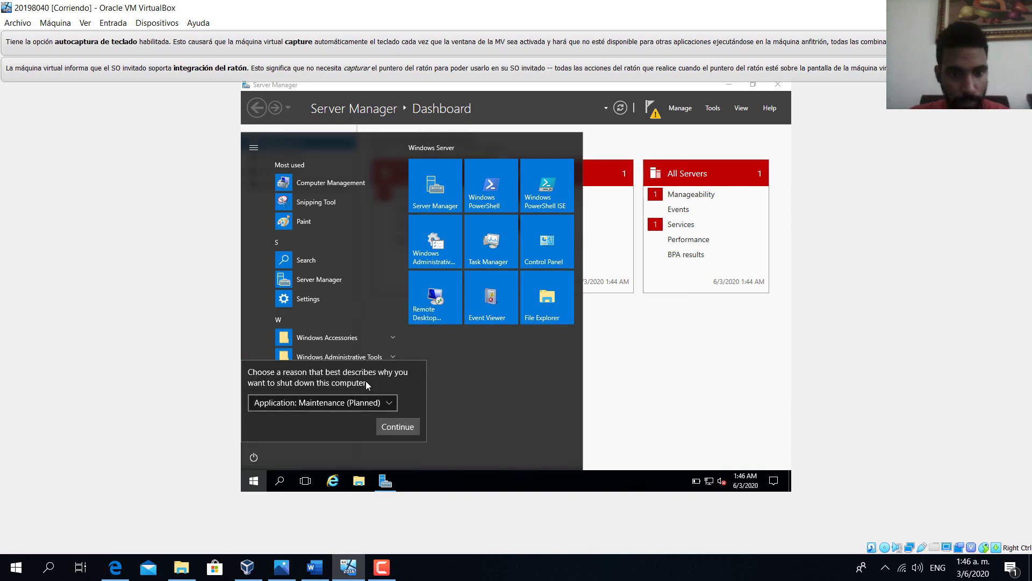
pyautogui.click(401, 427)
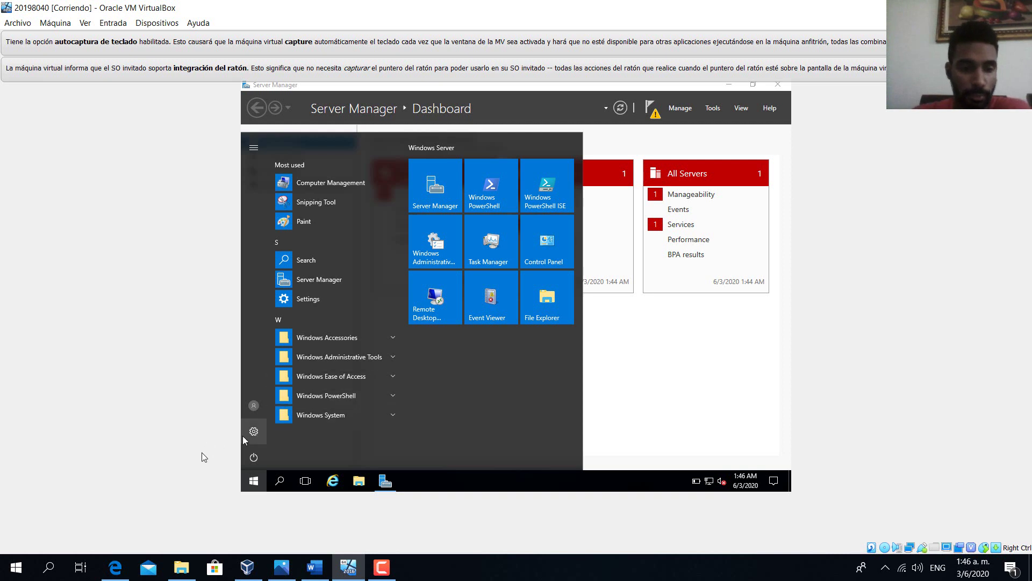
pyautogui.click(255, 475)
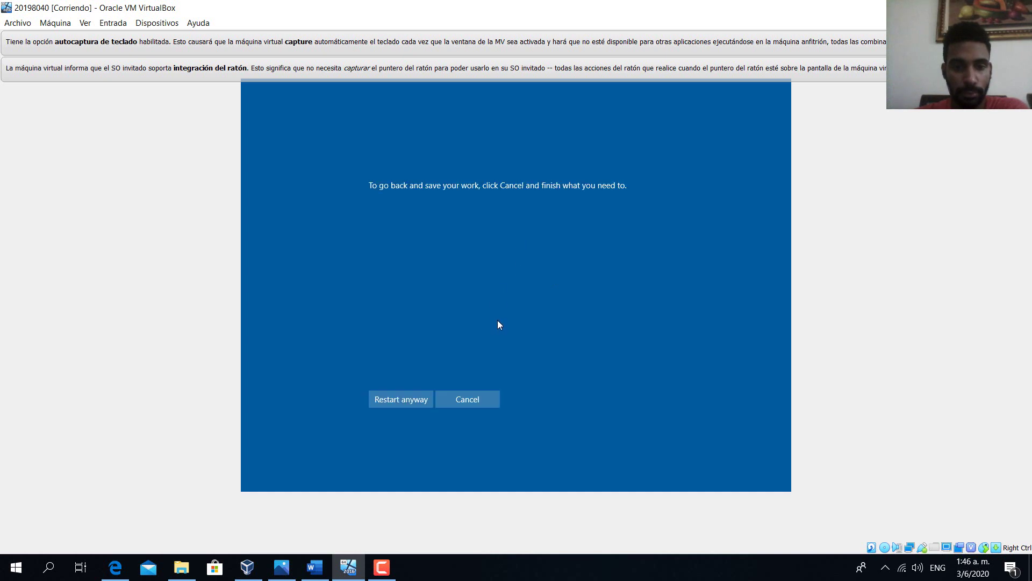
pyautogui.click(382, 567)
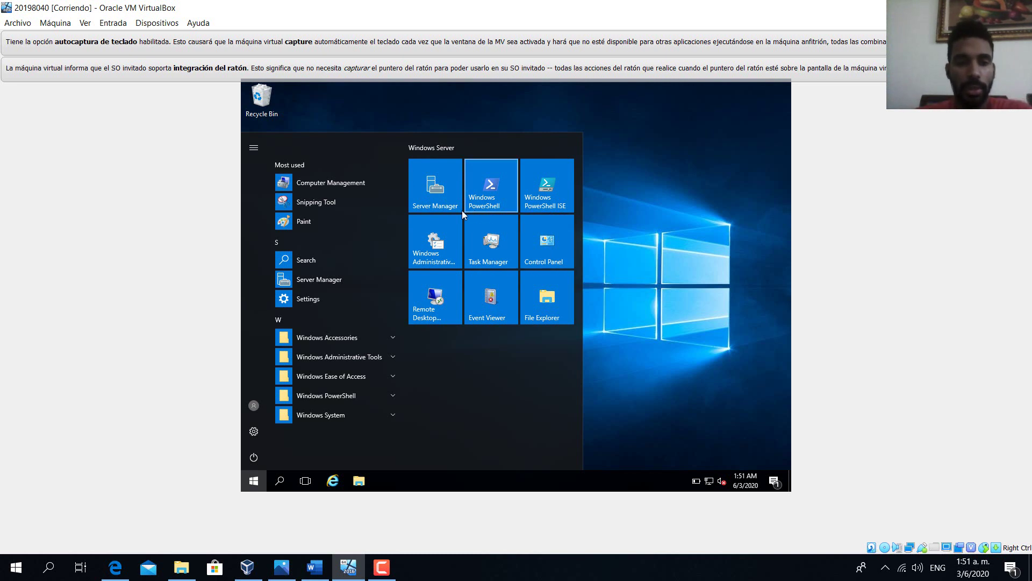
# Reopen Server Manager and check its administrative tools for the MPIO entry
pyautogui.click(435, 208)
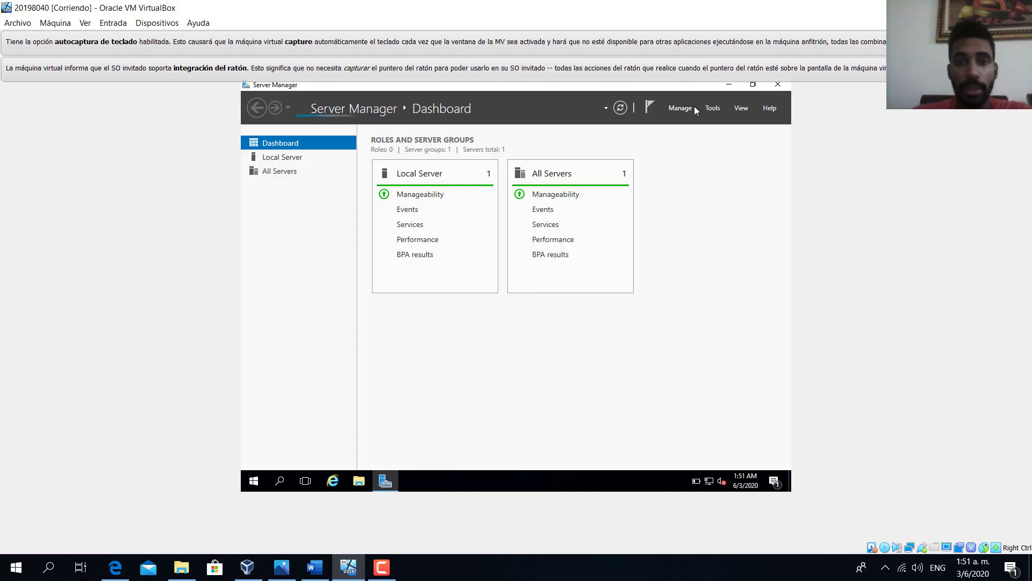
pyautogui.click(688, 109)
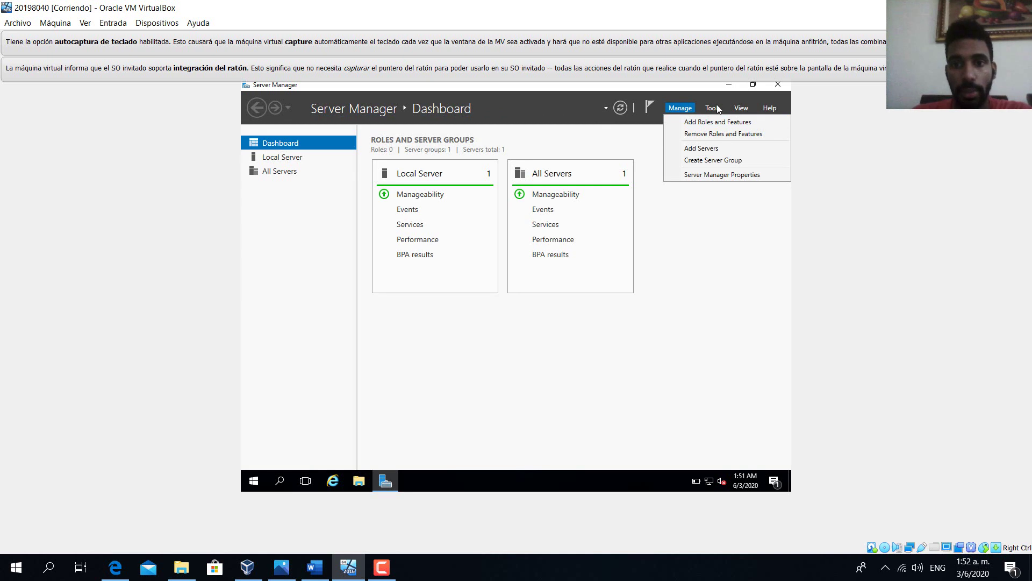
pyautogui.click(715, 108)
pyautogui.click(715, 108)
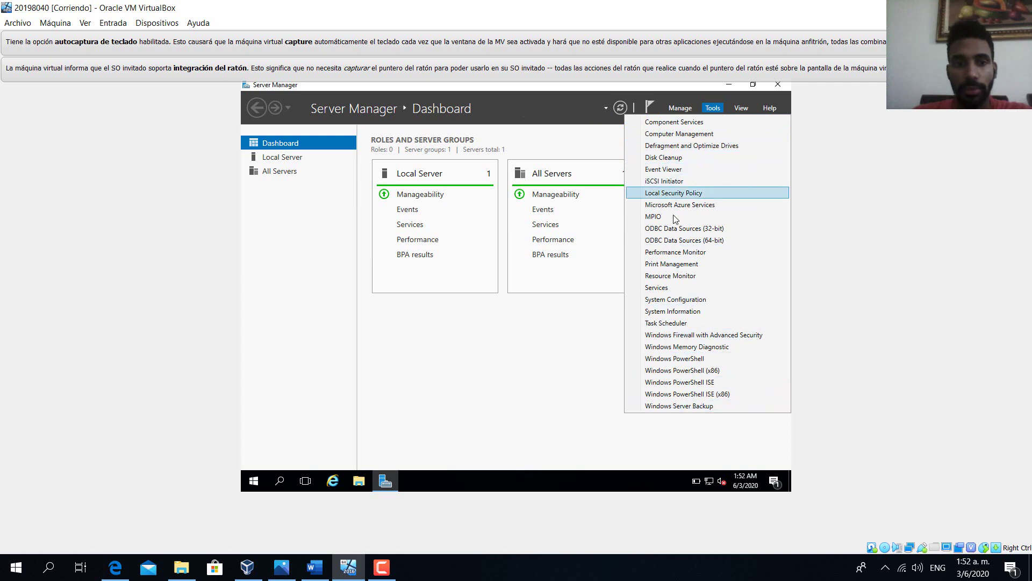
pyautogui.click(580, 359)
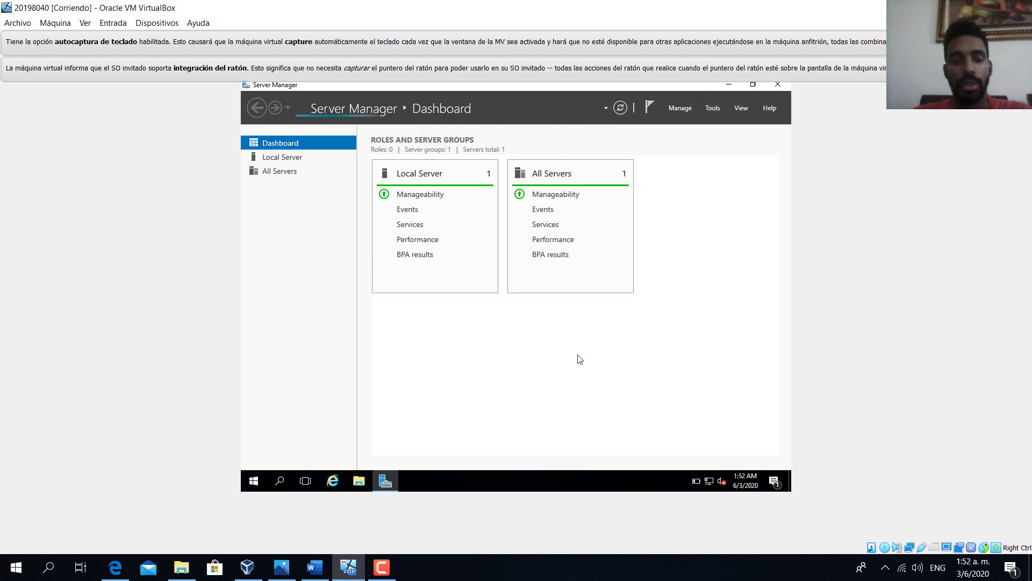